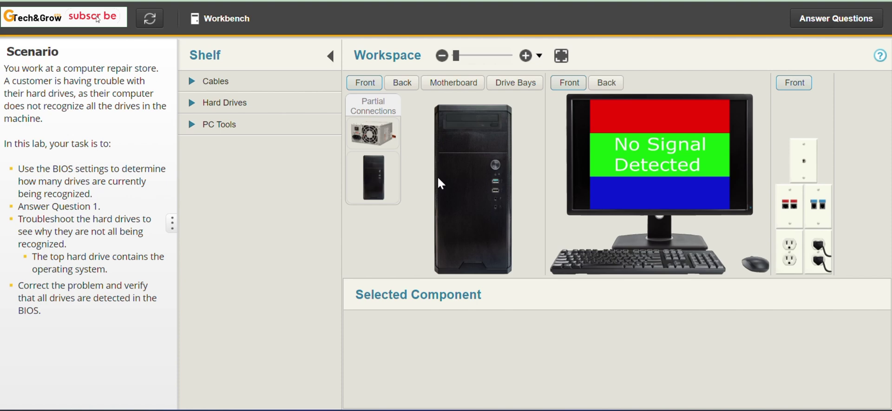
Power on the workbench computer using the PC tower's front power button
left_click(496, 166)
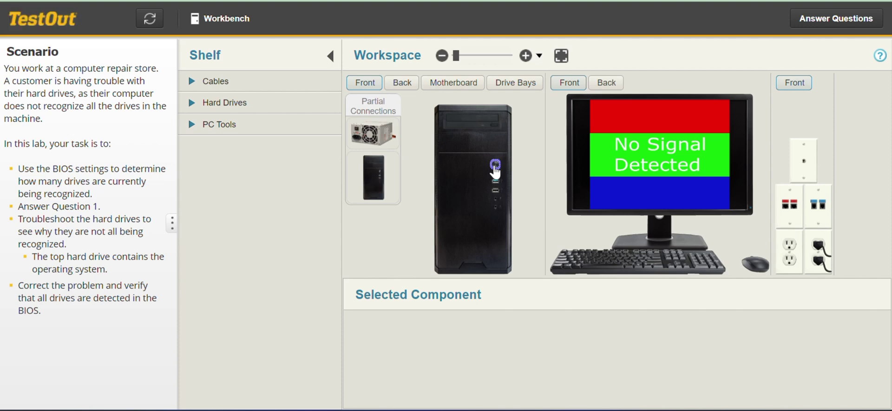
Watch the boot into BIOS and scroll System Information to Device Information, listing only SATA-1
left_click(496, 164)
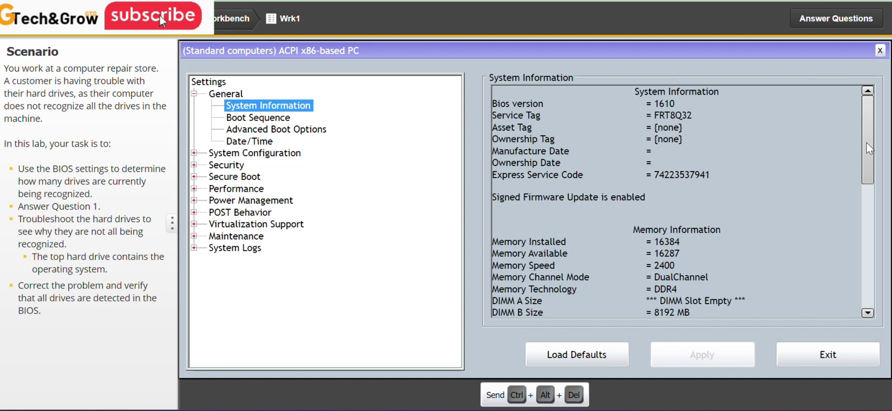
left_click_drag(867, 142, 879, 266)
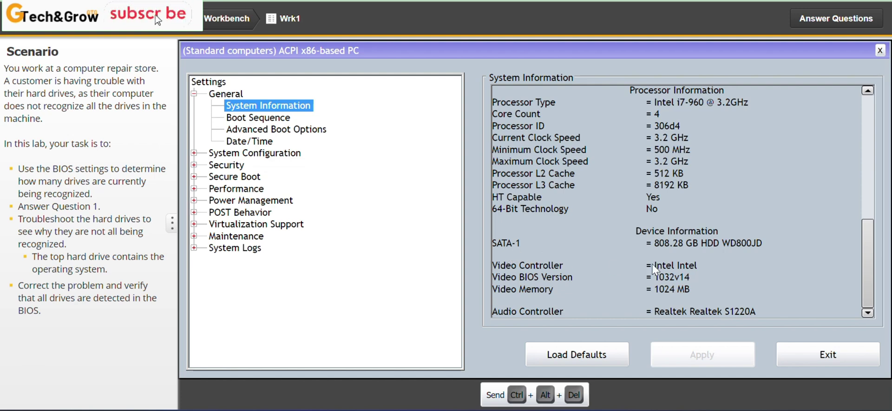
left_click_drag(867, 250, 864, 110)
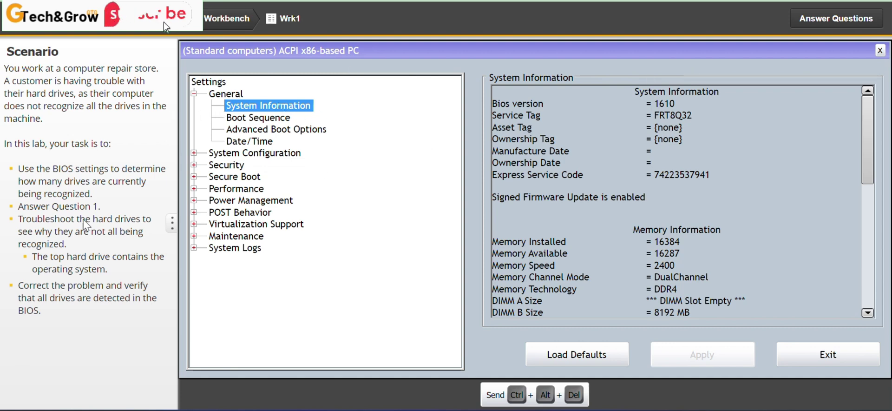
Answer lab question 1 with 1 recognized hard drive and close the Lab Questions panel
left_click(818, 23)
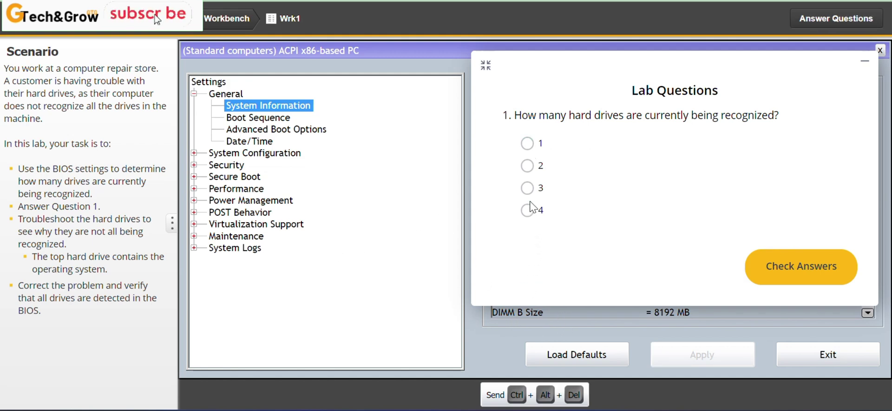
left_click(528, 144)
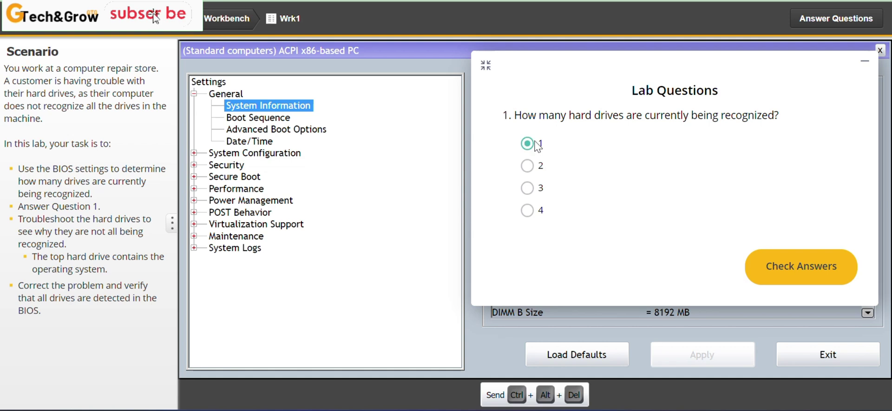
left_click(866, 64)
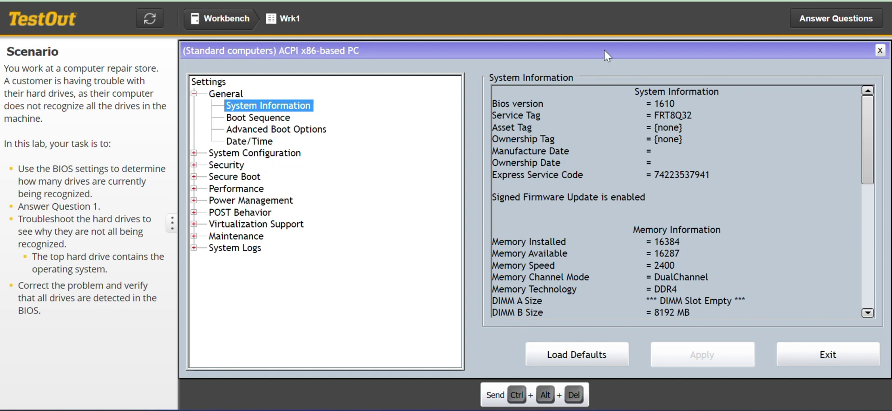
Return to the workbench, shut the computer down, and show the case's motherboard side
left_click(234, 22)
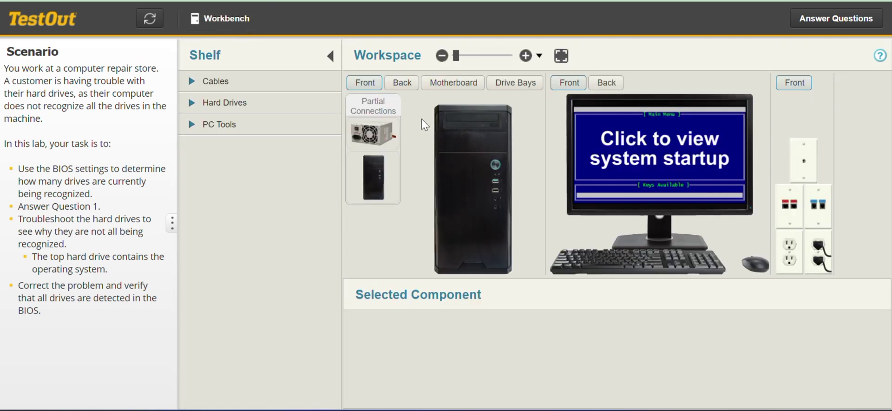
left_click(496, 168)
left_click(496, 167)
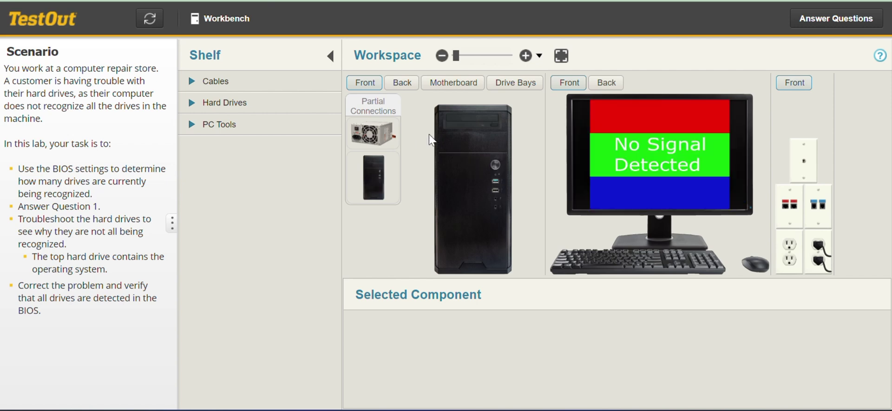
left_click(448, 86)
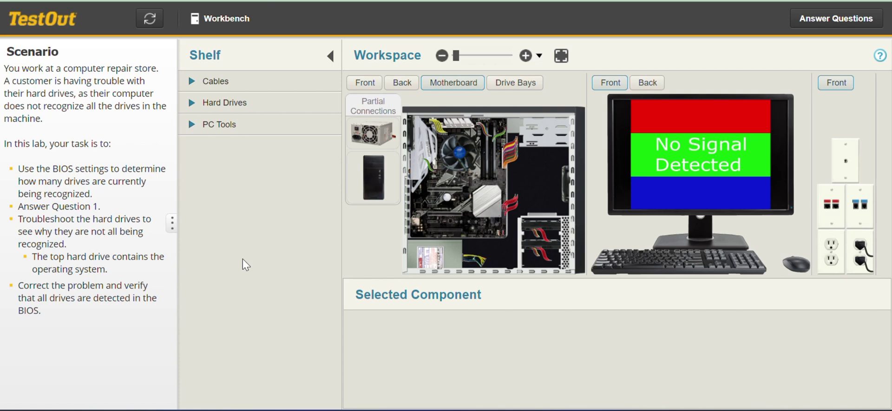
Inspect the top and bottom hard drives in the drive bay
left_click(548, 229)
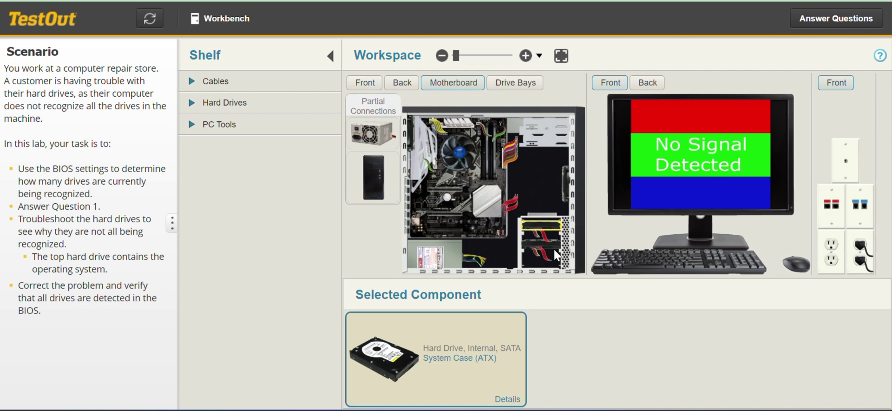
left_click(554, 248)
left_click(551, 245)
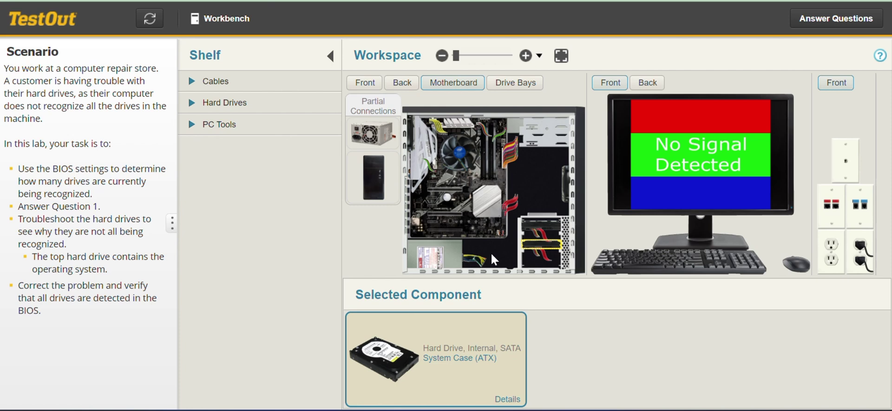
Unplug power and SATA data from the failed lower drive and remove it from the bay
left_click(538, 251)
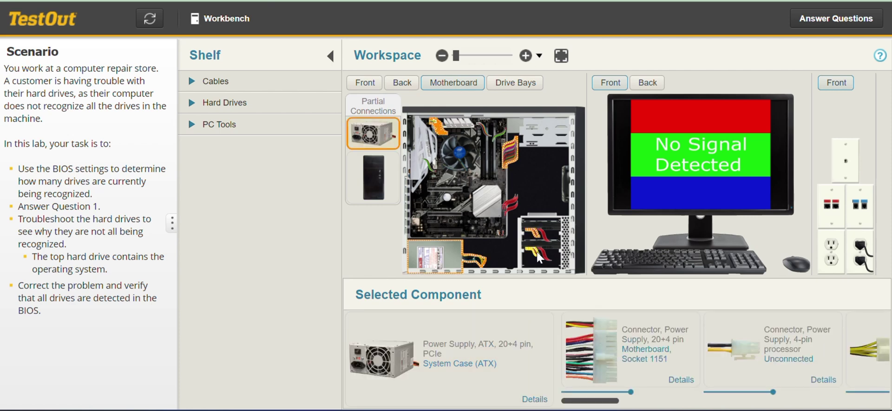
left_click_drag(539, 257, 493, 317)
left_click_drag(544, 253, 497, 327)
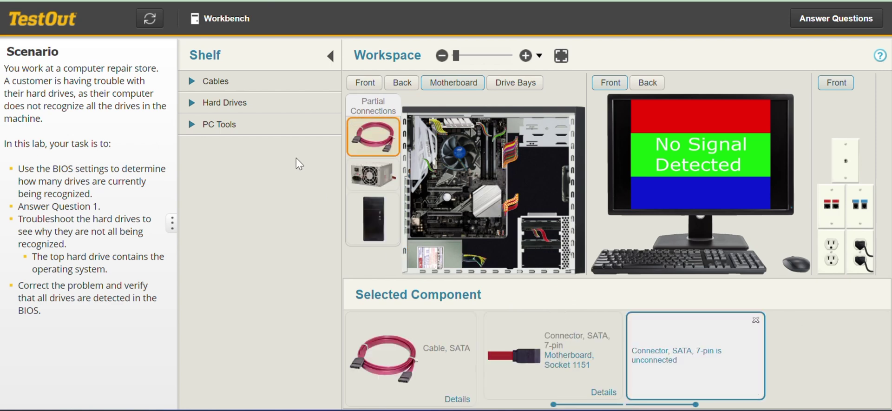
left_click(201, 124)
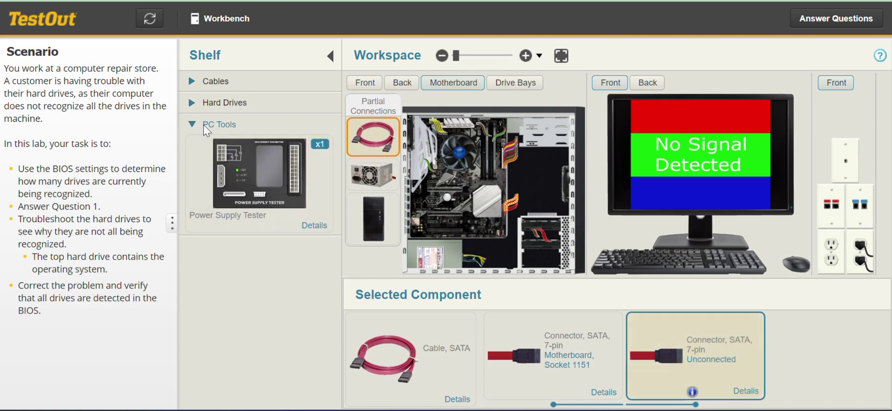
left_click(190, 105)
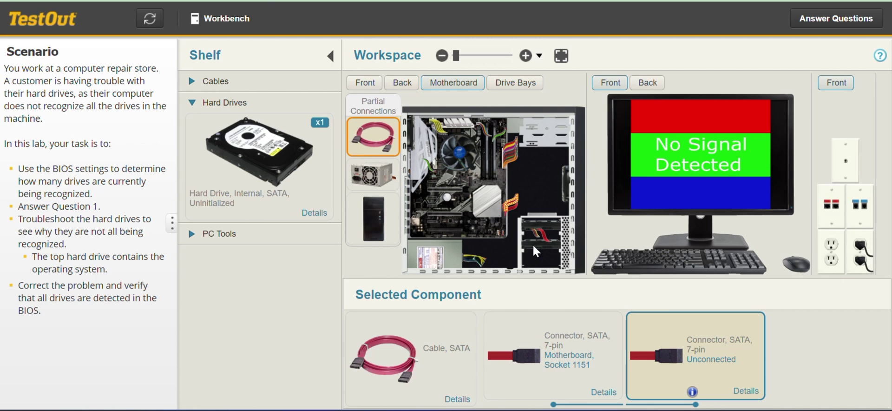
left_click_drag(534, 251, 595, 232)
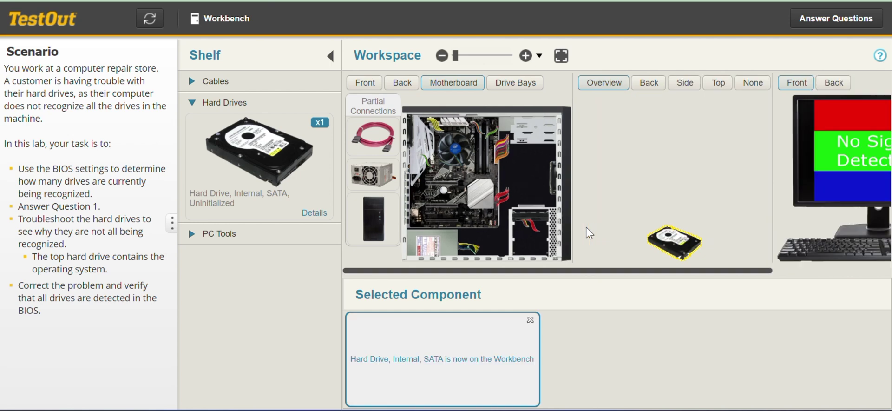
Install the new SATA hard drive in the bay and attach the motherboard's SATA data cable
left_click_drag(264, 160, 533, 231)
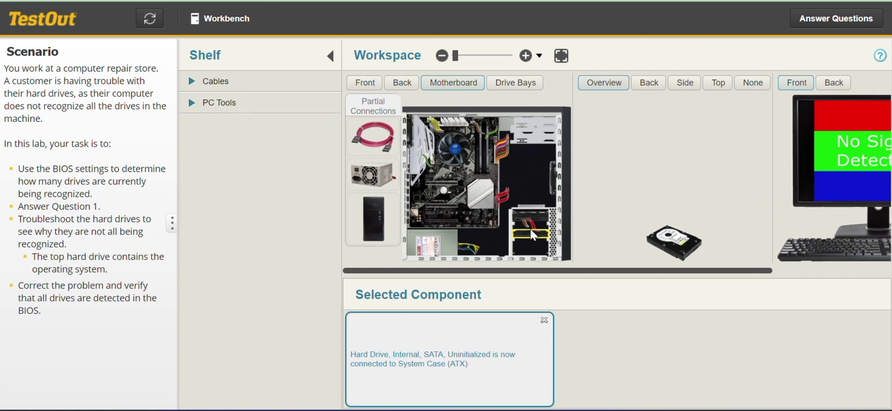
left_click(379, 136)
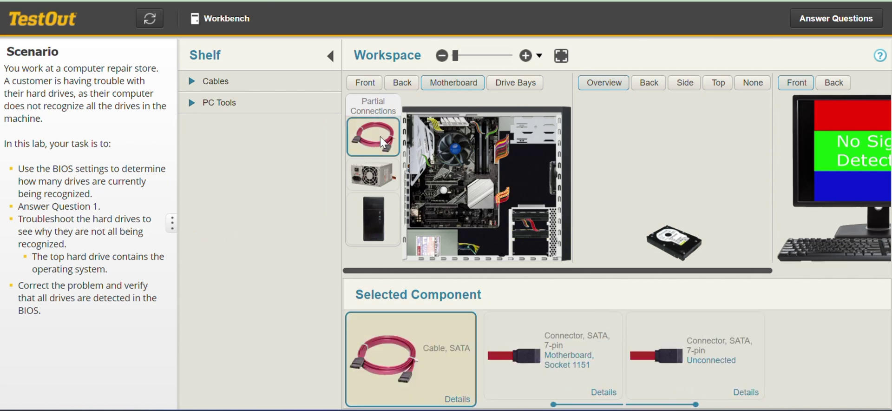
left_click(685, 362)
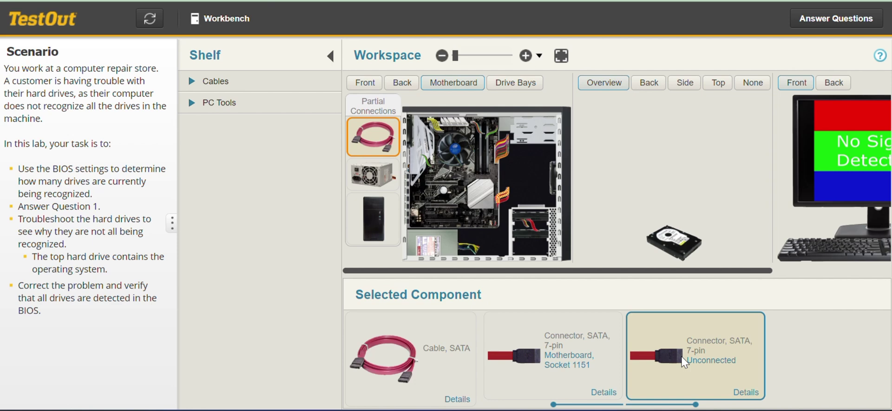
left_click_drag(684, 362, 529, 236)
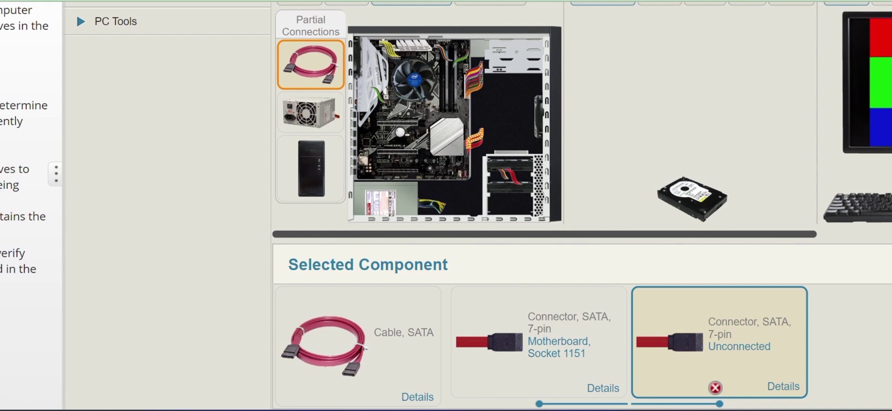
left_click_drag(731, 354, 504, 188)
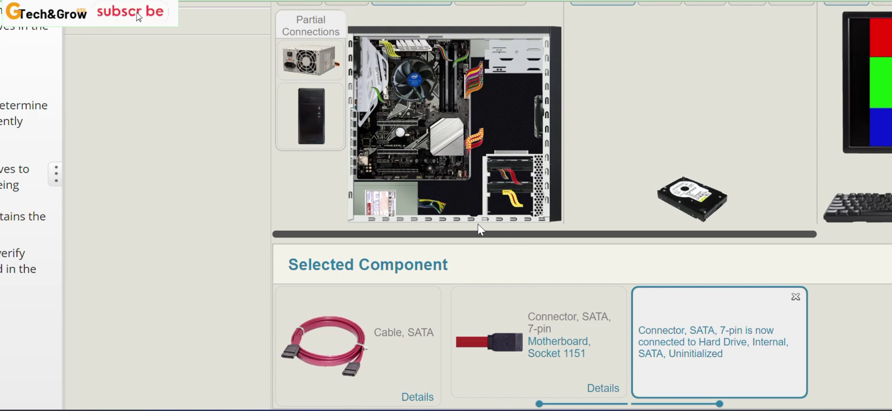
Plug the power supply's 15-pin SATA power connector into the new hard drive
left_click(401, 196)
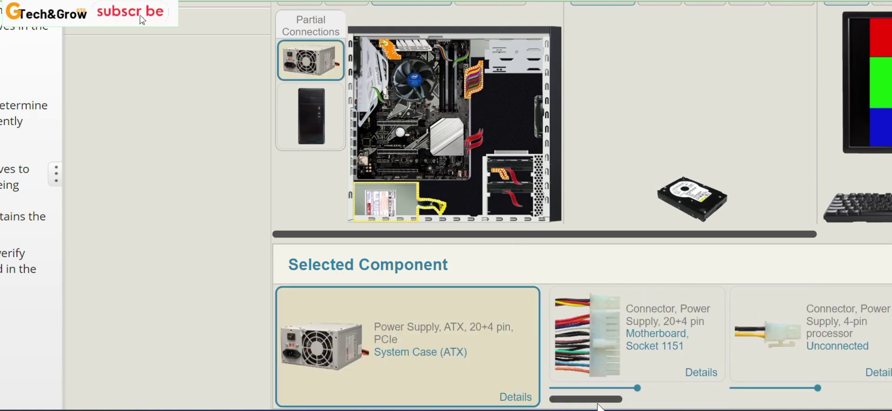
left_click_drag(603, 404, 774, 407)
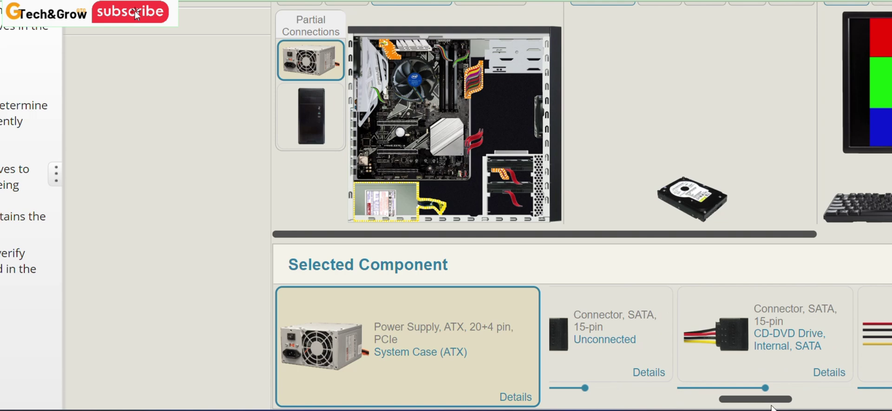
left_click(605, 335)
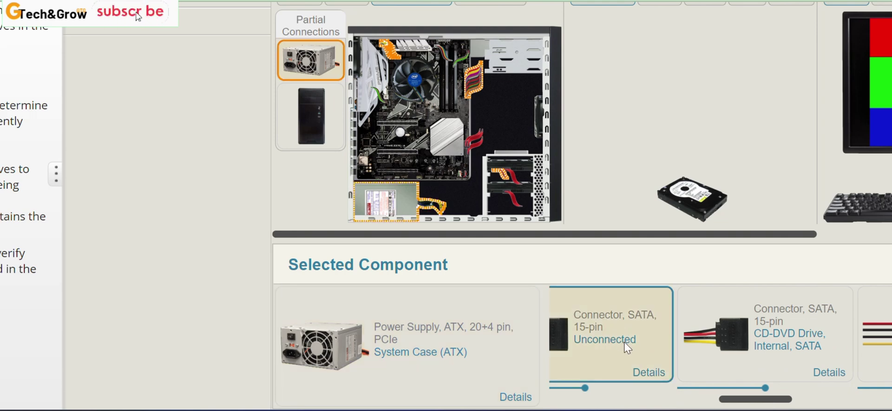
left_click_drag(606, 338, 499, 194)
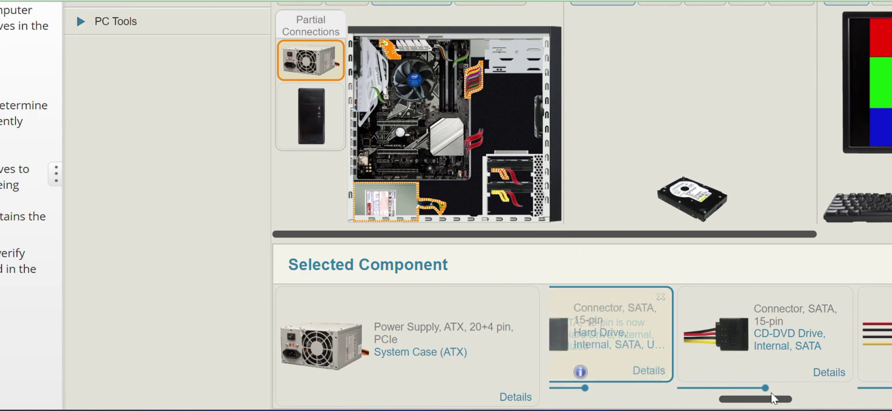
left_click_drag(776, 401, 687, 405)
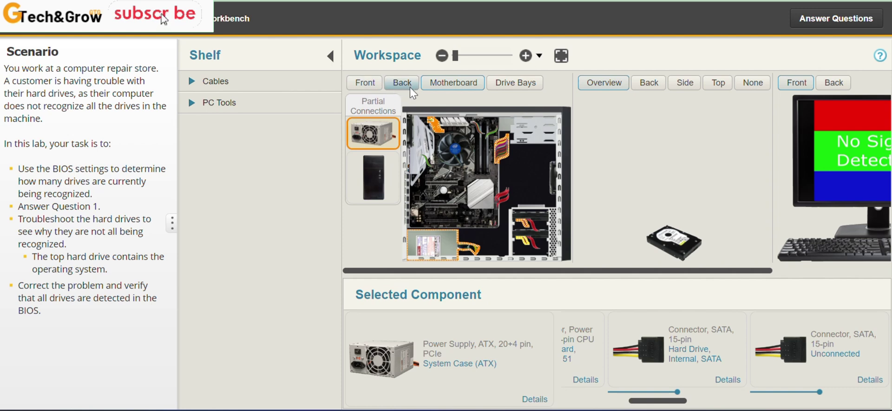
Boot the computer from Front view and confirm BIOS Device Information lists SATA-1 and SATA-2
left_click(366, 82)
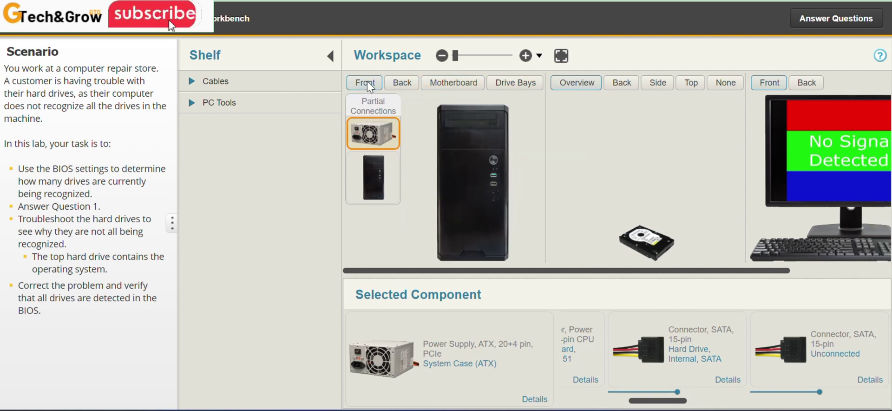
left_click(494, 161)
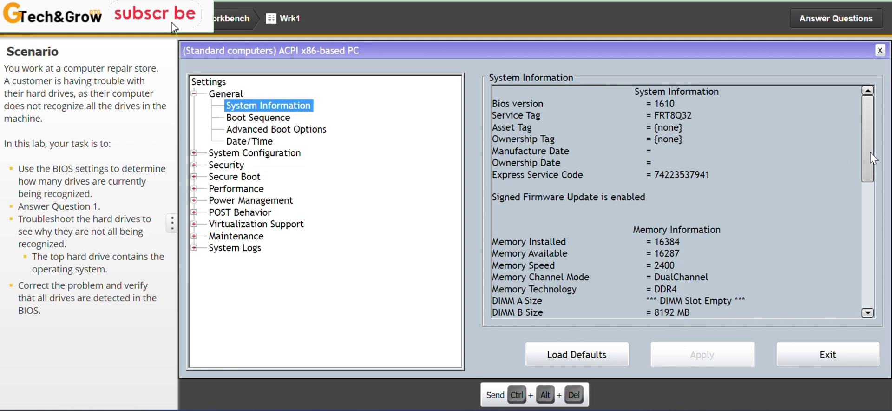
scroll(872, 158, "down", 7)
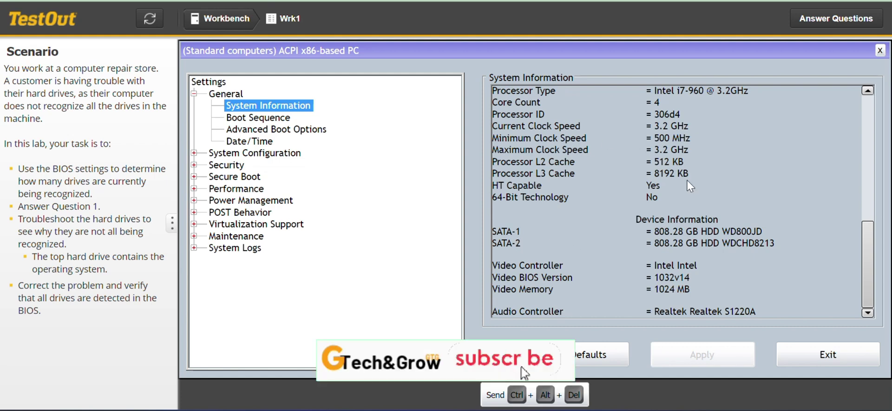
Check the lab answers, scoring 4/4 (100%)
left_click(844, 24)
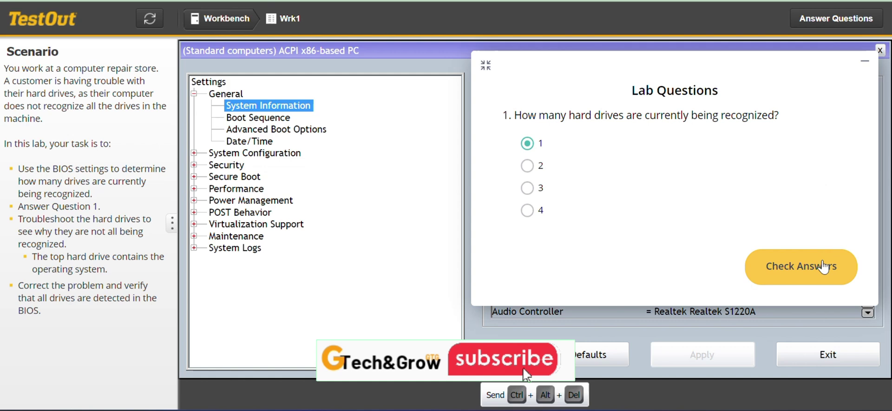
left_click(772, 266)
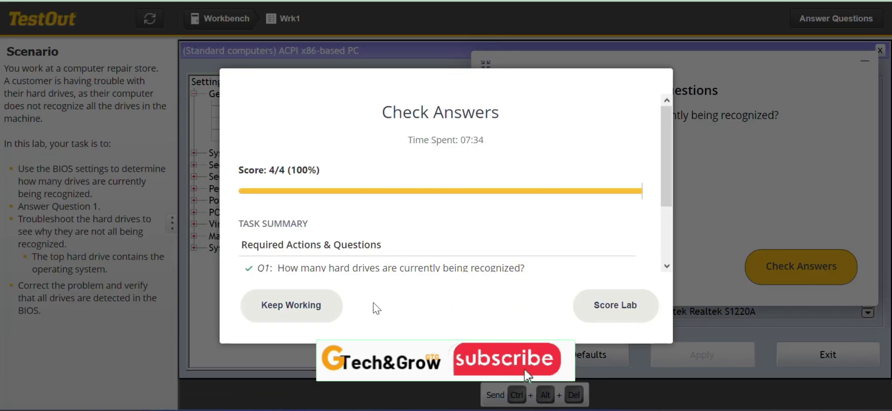
scroll(668, 186, "down", 2)
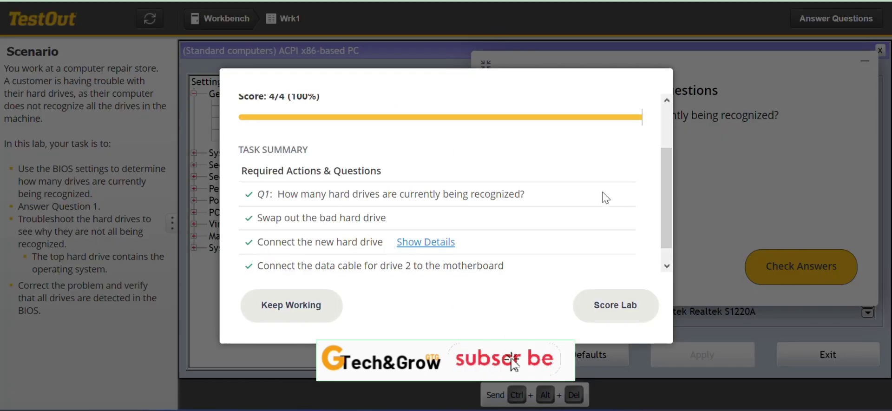